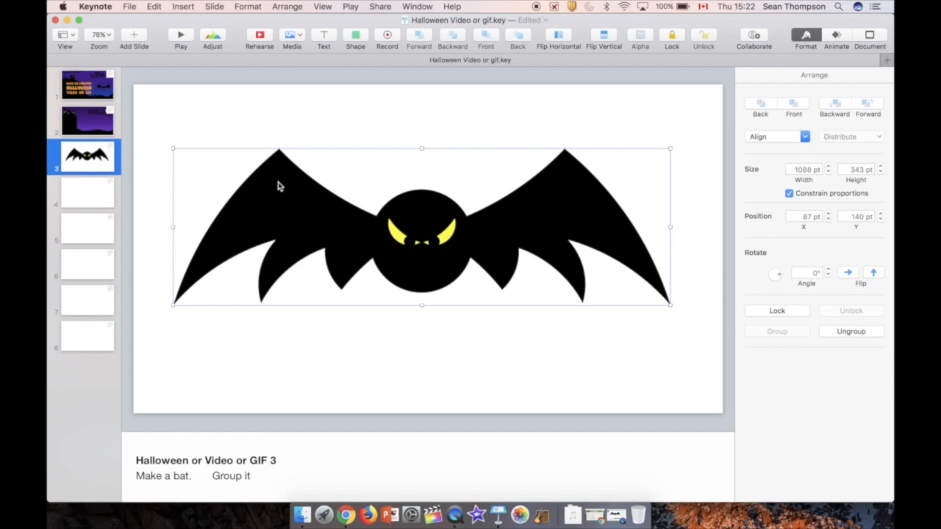
# Step: Copy the grouped bat onto slide 2, shrink it to about 208 by 66 pt and place it over the castle below the towers
pyautogui.press('super+c')
pyautogui.click(85, 130)
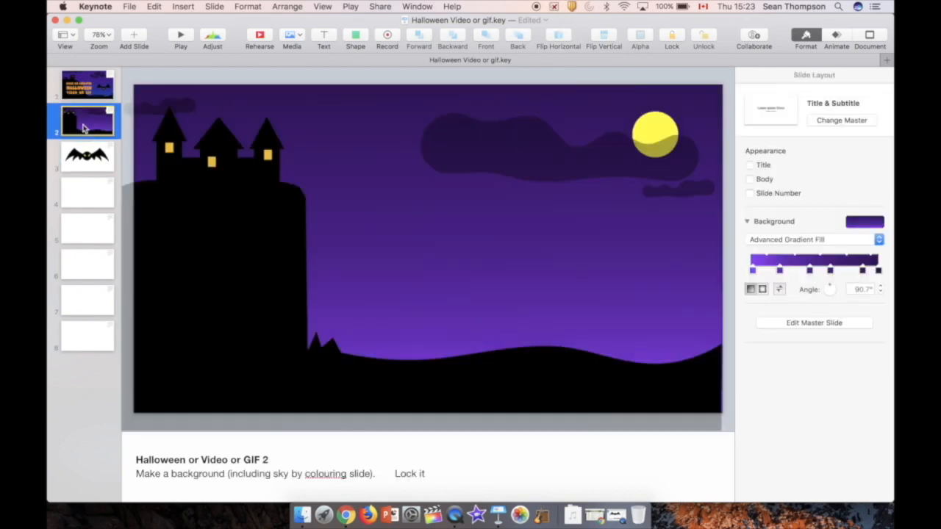
pyautogui.press('super+v')
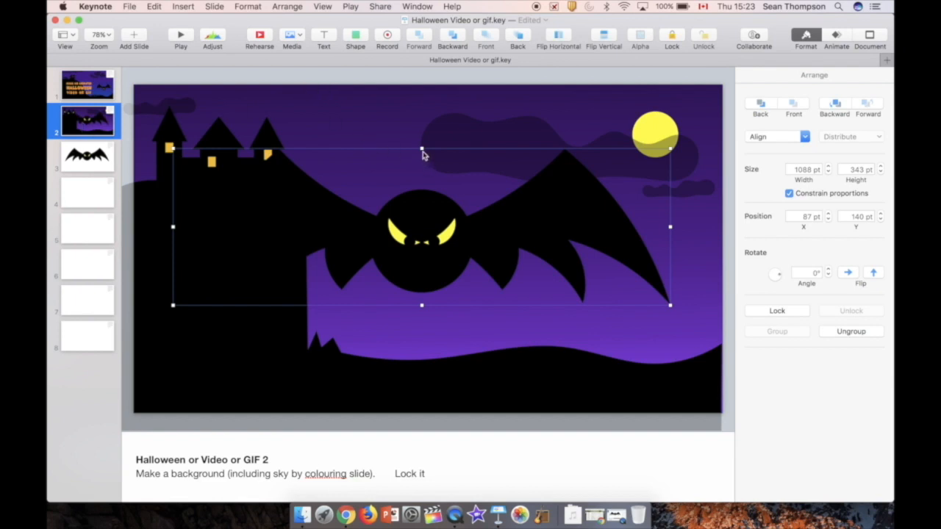
pyautogui.moveTo(422, 148); pyautogui.dragTo(219, 194)
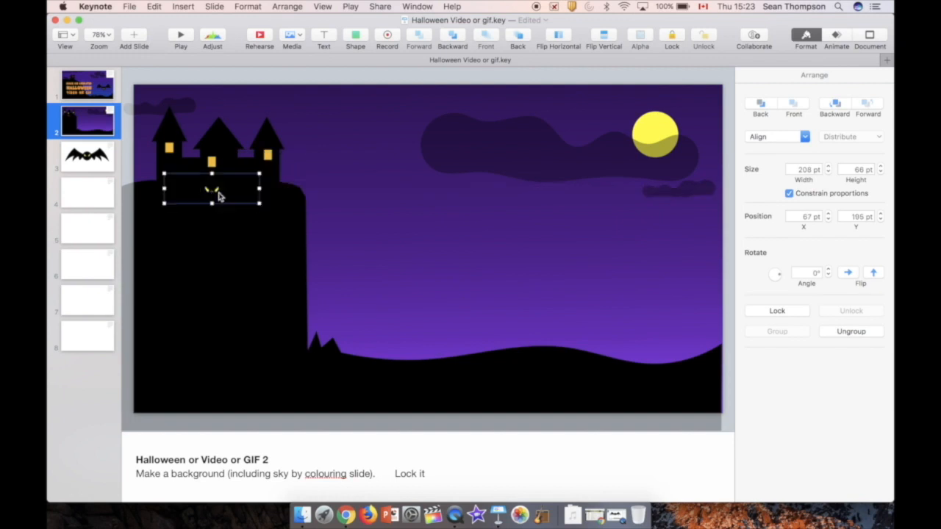
# Step: Examine the transition options for slide 2 and the Build In, Action and Build Out animation options for the bat
pyautogui.click(99, 123)
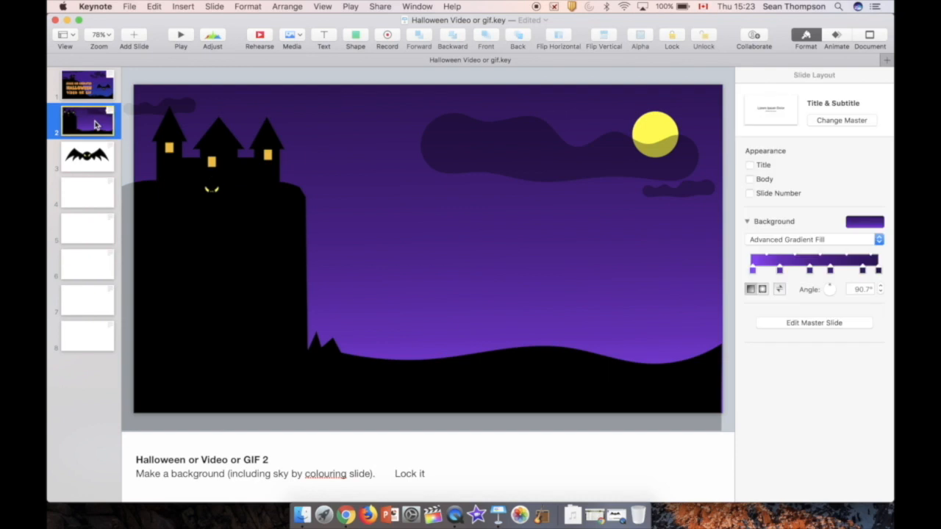
pyautogui.click(838, 37)
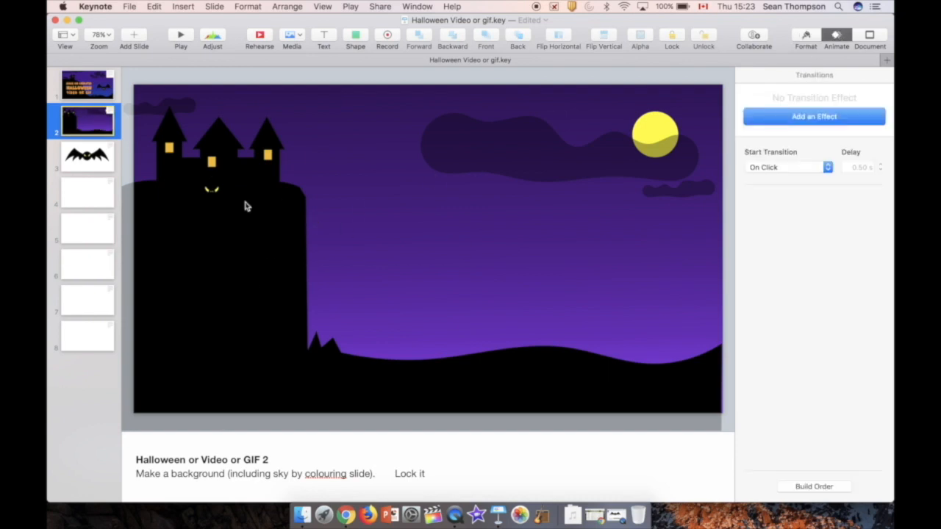
pyautogui.click(215, 190)
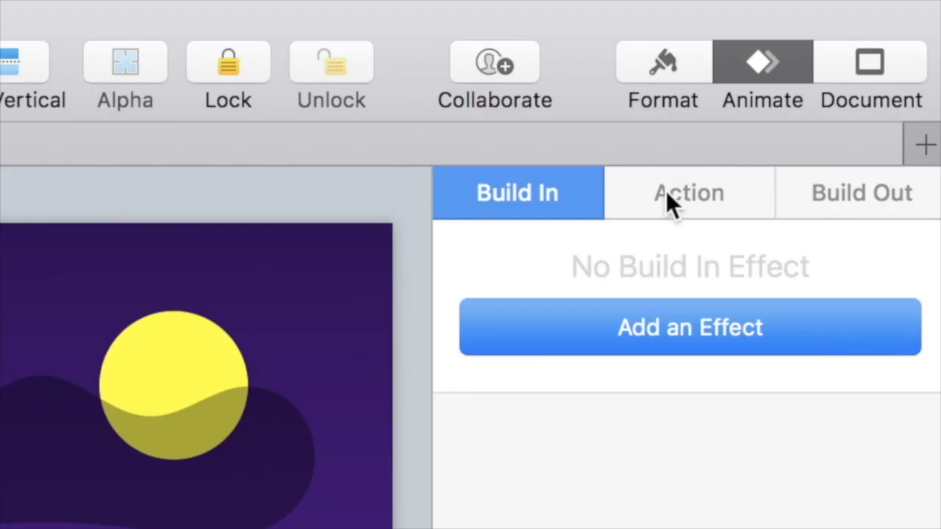
pyautogui.click(666, 191)
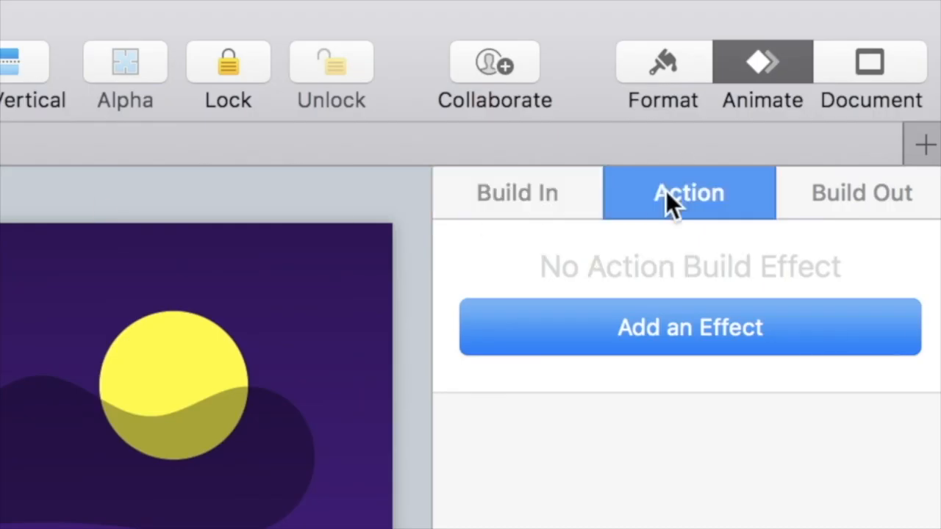
pyautogui.click(902, 189)
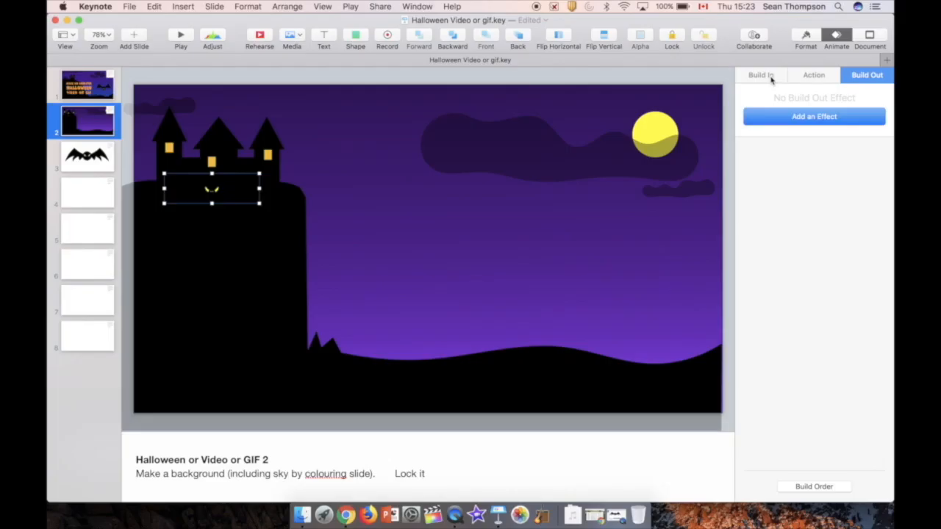
pyautogui.click(548, 196)
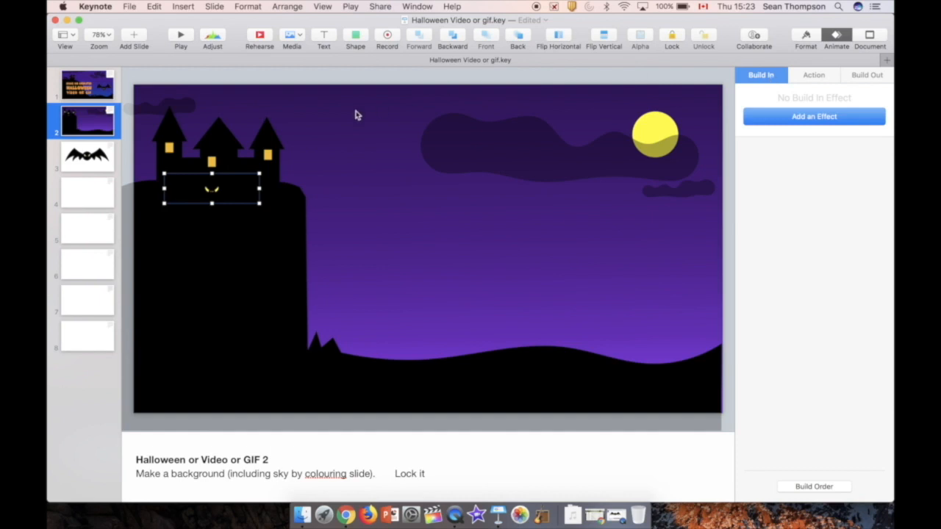
pyautogui.click(233, 78)
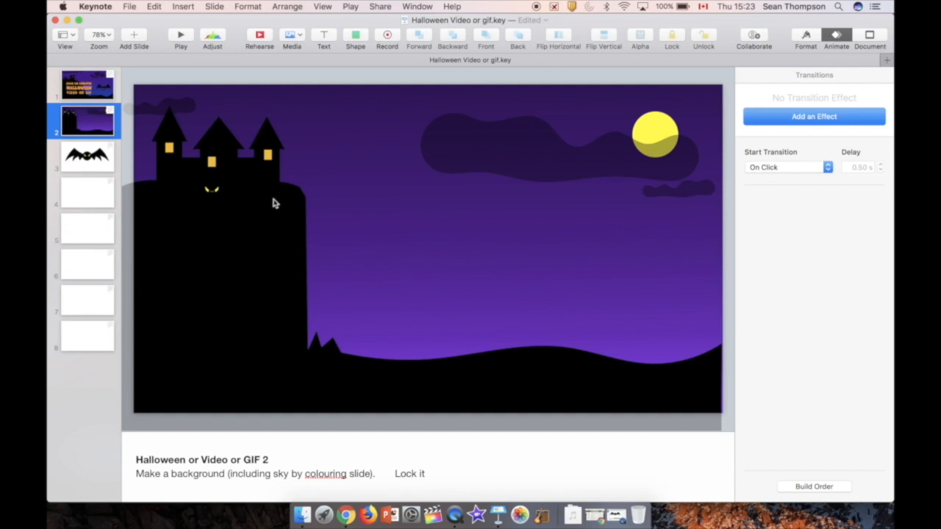
# Step: Duplicate slide 2 and apply the Magic Move transition to the original slide
pyautogui.click(83, 123)
pyautogui.press('super+d')
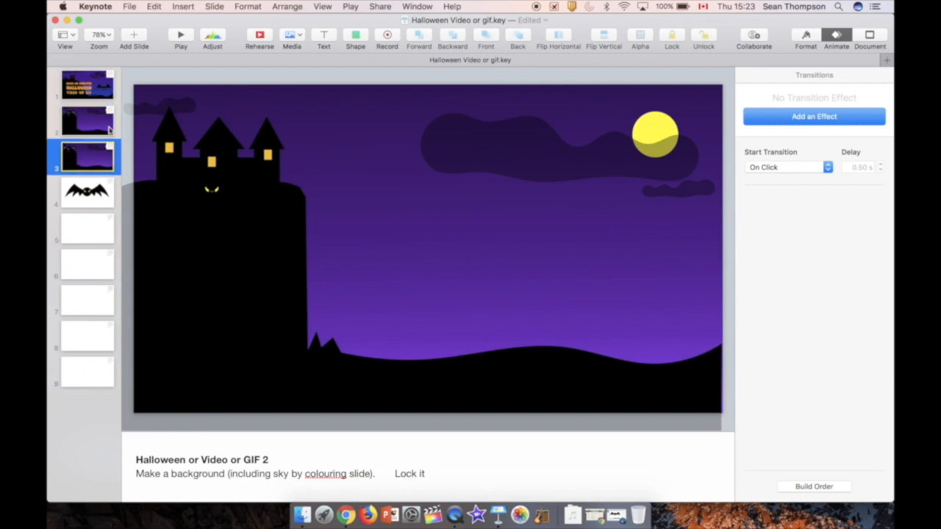
pyautogui.click(109, 129)
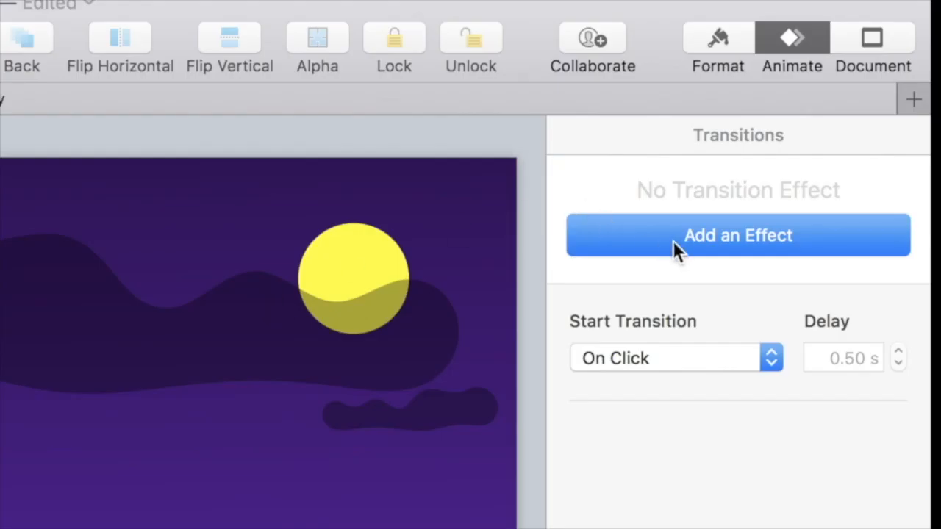
pyautogui.click(673, 241)
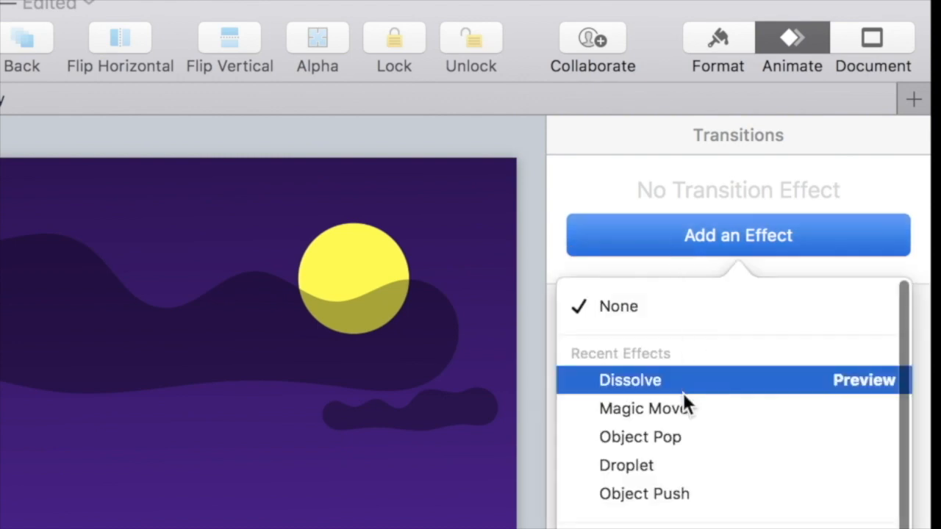
pyautogui.click(683, 409)
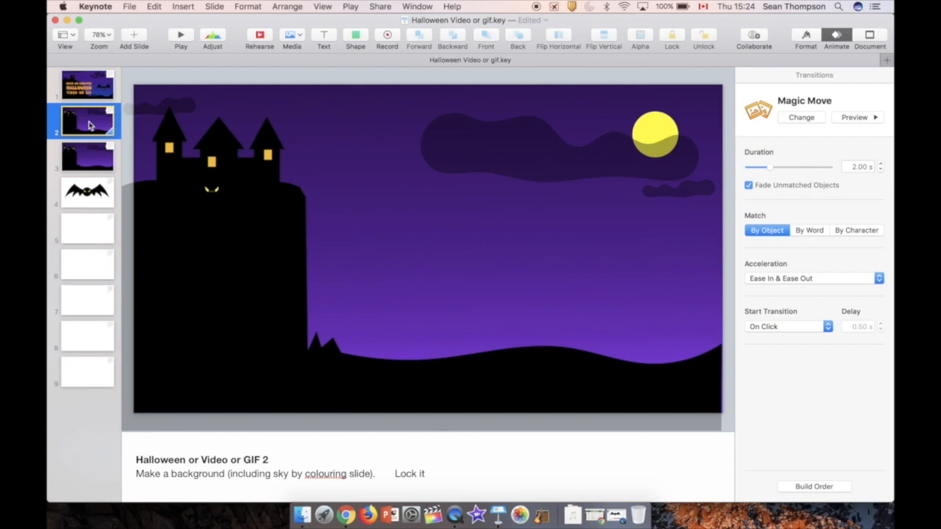
# Step: Compare slides 2 and 3 and preview slide 2's Magic Move transition
pyautogui.click(88, 159)
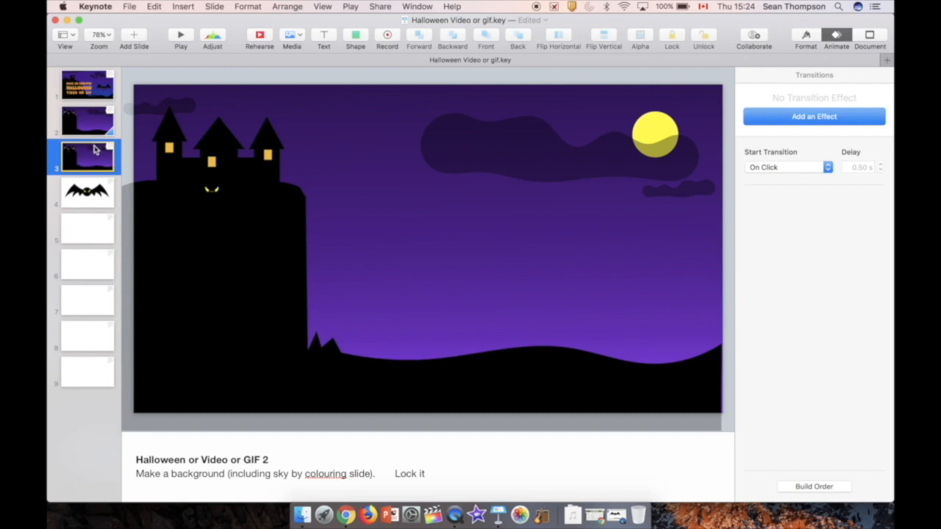
pyautogui.click(95, 125)
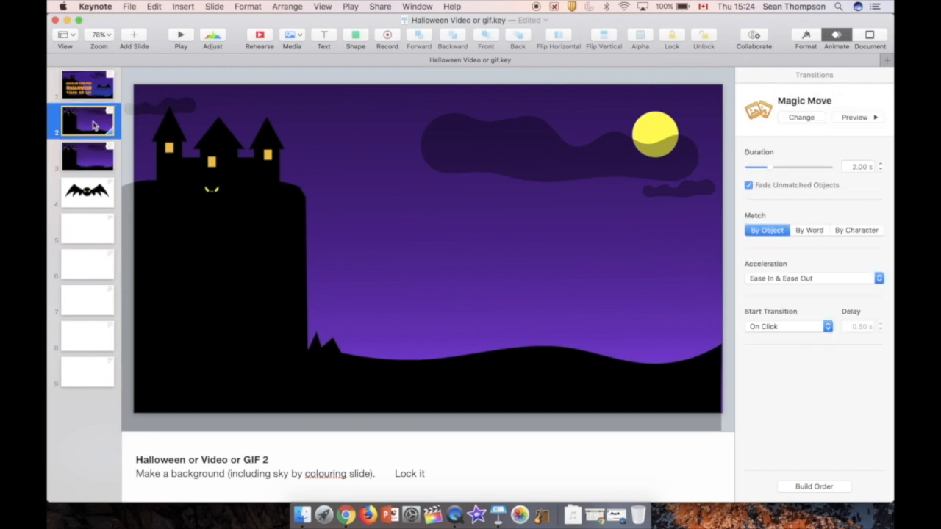
pyautogui.click(858, 120)
# Step: Enlarge the bat on slide 3 to about twice its size and return to slide 2 to check the transition
pyautogui.click(82, 162)
pyautogui.click(211, 194)
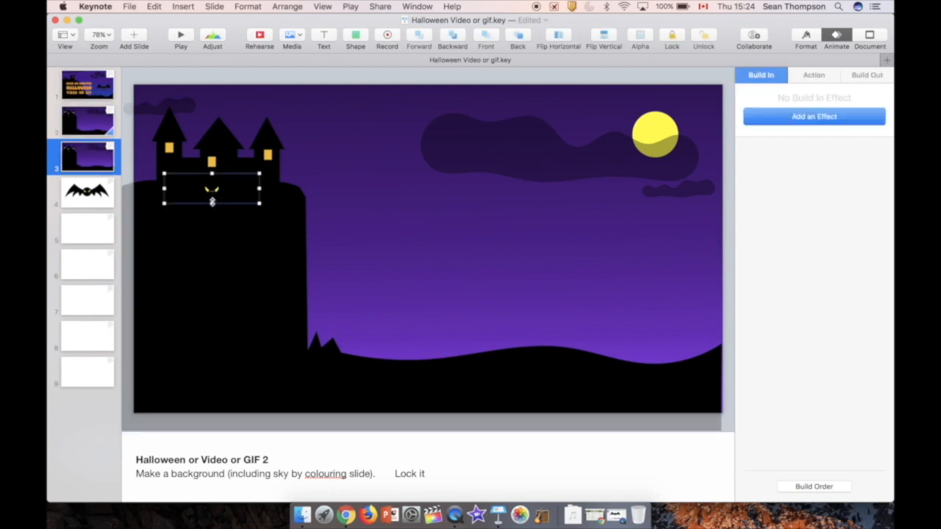
pyautogui.moveTo(212, 203); pyautogui.dragTo(219, 234)
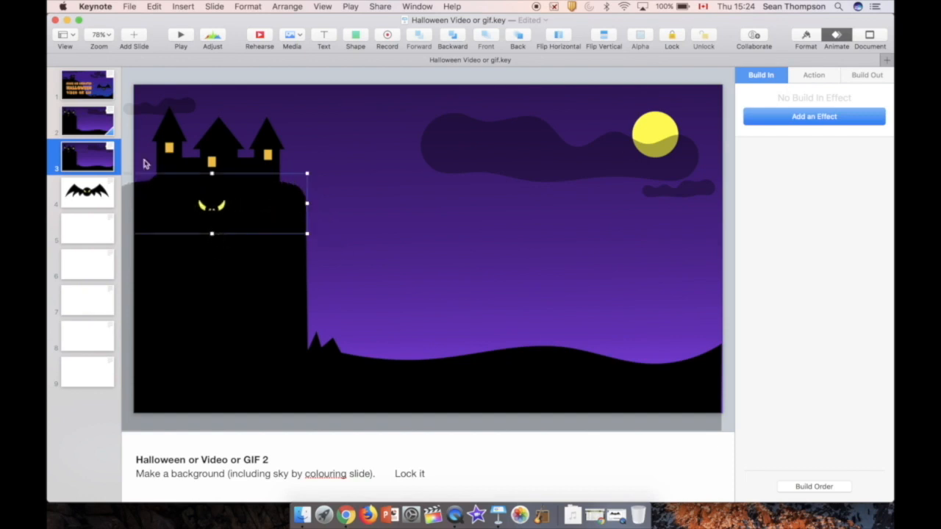
pyautogui.click(94, 119)
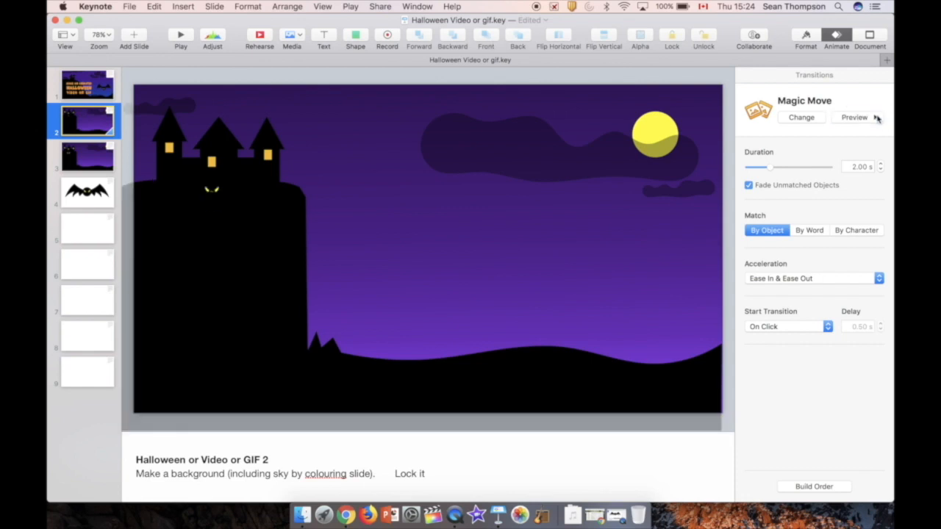
# Step: Duplicate slide 3 and, on the copy, shrink the bat and centre it over the moon at about X 1007 pt, Y 64 pt
pyautogui.click(96, 157)
pyautogui.press('cmd+d')
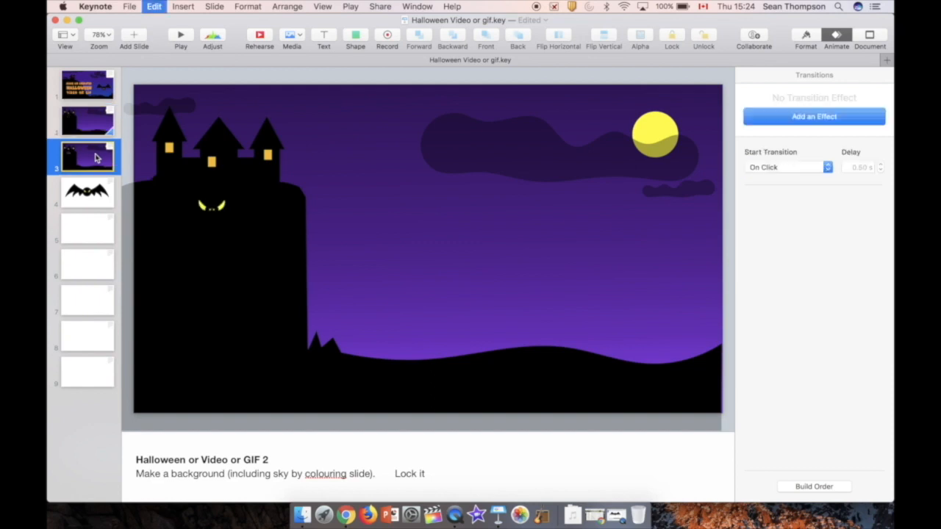
pyautogui.moveTo(207, 208); pyautogui.dragTo(618, 140)
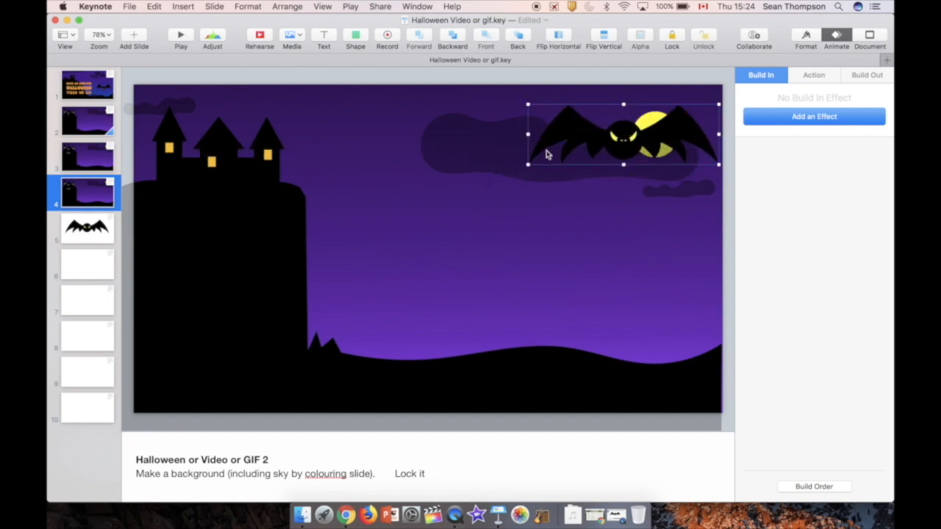
pyautogui.moveTo(526, 134); pyautogui.dragTo(597, 134)
pyautogui.moveTo(656, 136); pyautogui.dragTo(655, 132)
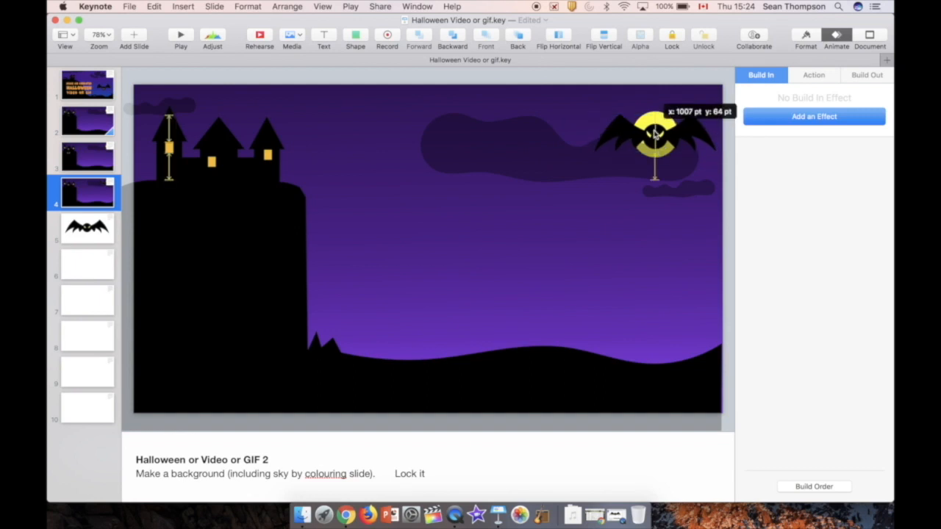
pyautogui.moveTo(655, 132); pyautogui.dragTo(655, 132)
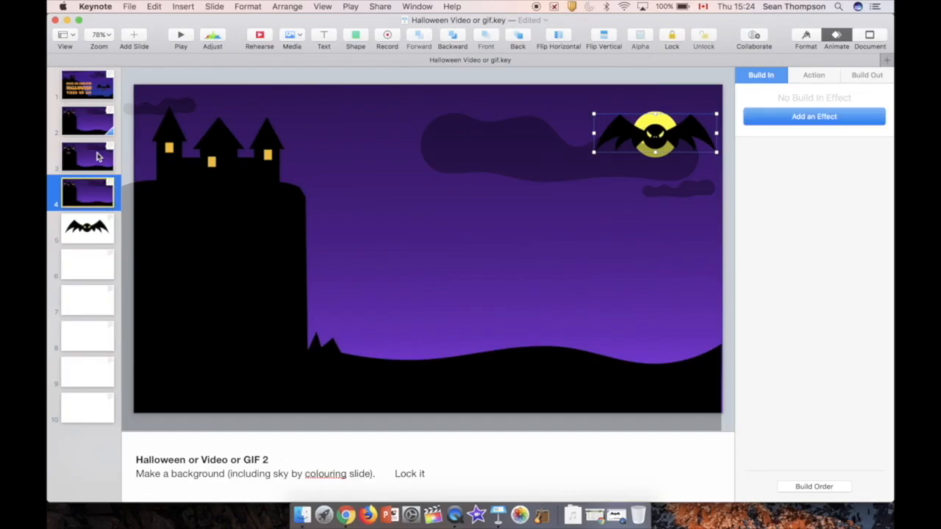
# Step: Apply the Magic Move transition to slides 3 and 4 together
pyautogui.click(99, 291)
pyautogui.keyDown('shift'); pyautogui.click(98, 191); pyautogui.keyUp('shift')
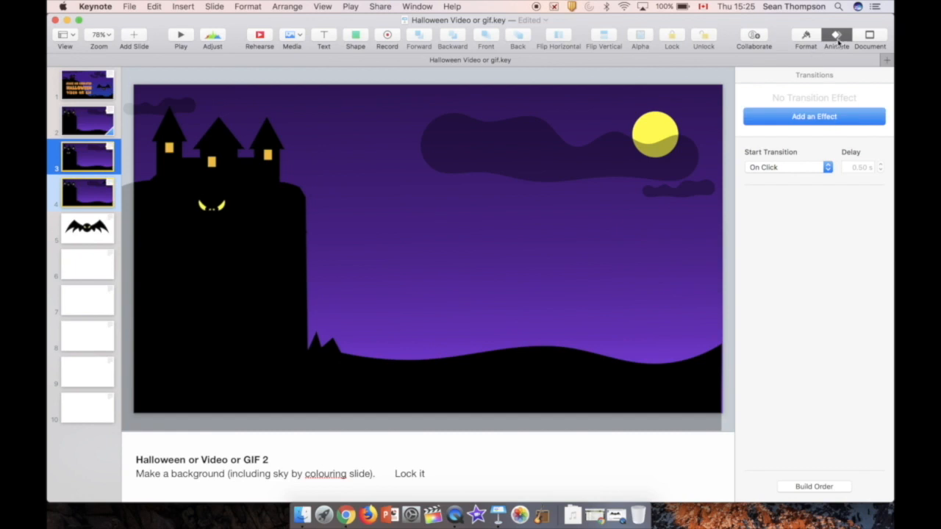
pyautogui.click(812, 117)
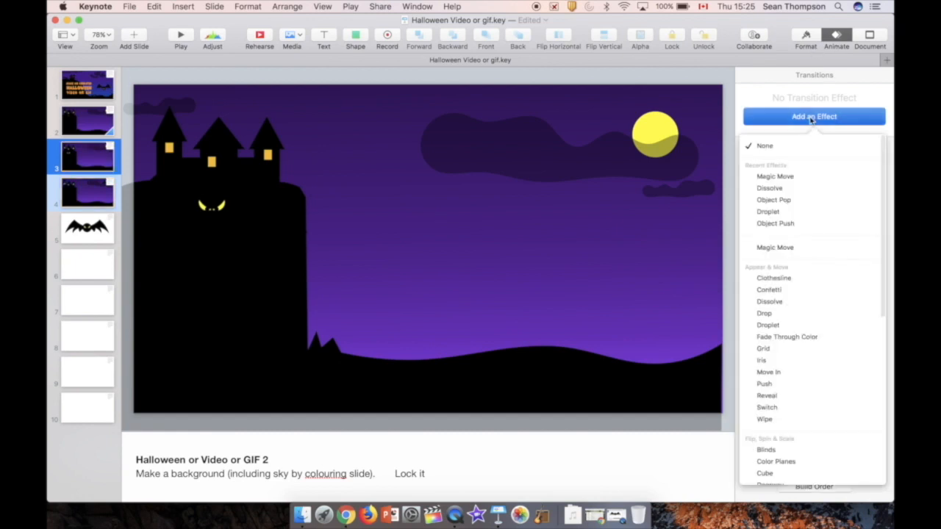
pyautogui.click(776, 177)
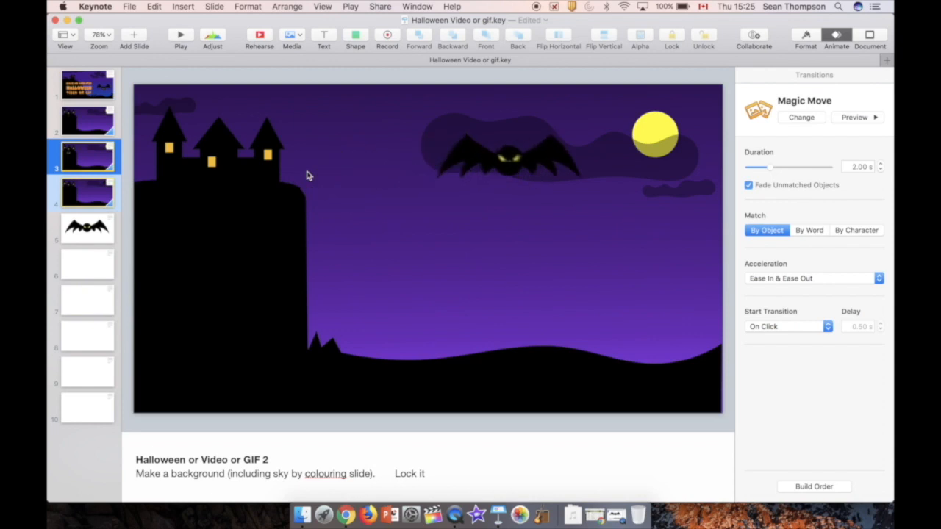
# Step: Duplicate slide 4 five times, keeping its Magic Move transition
pyautogui.click(76, 196)
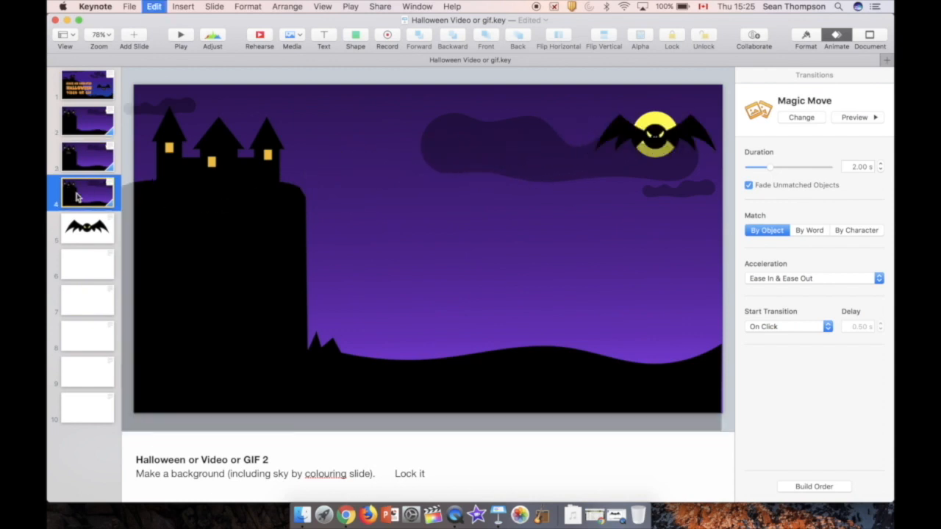
pyautogui.press('super+d')
pyautogui.press('super+d')
pyautogui.press('super+d')
pyautogui.press('super+d')
pyautogui.press('super+d')
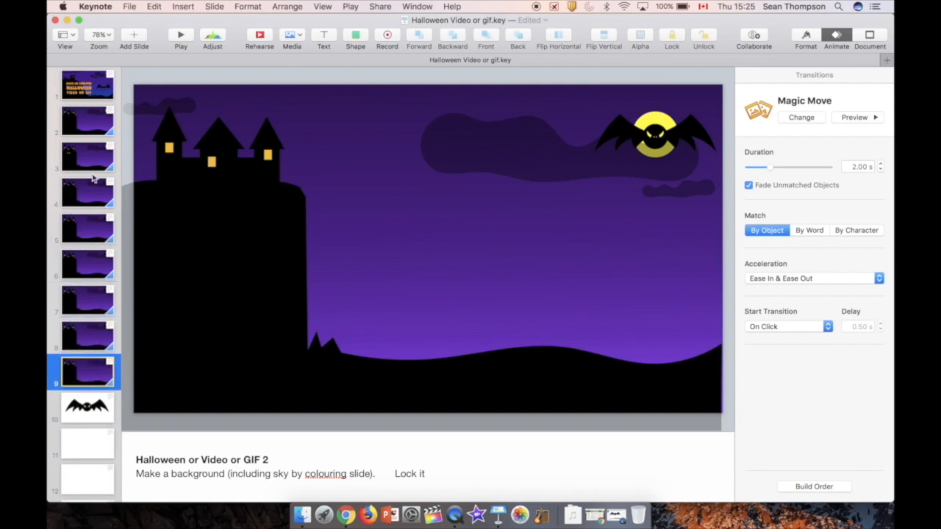
# Step: On slide 4, move the bat to the lower middle of the scene just above the ground and enlarge it
pyautogui.click(94, 160)
pyautogui.press('Down')
pyautogui.press('Down')
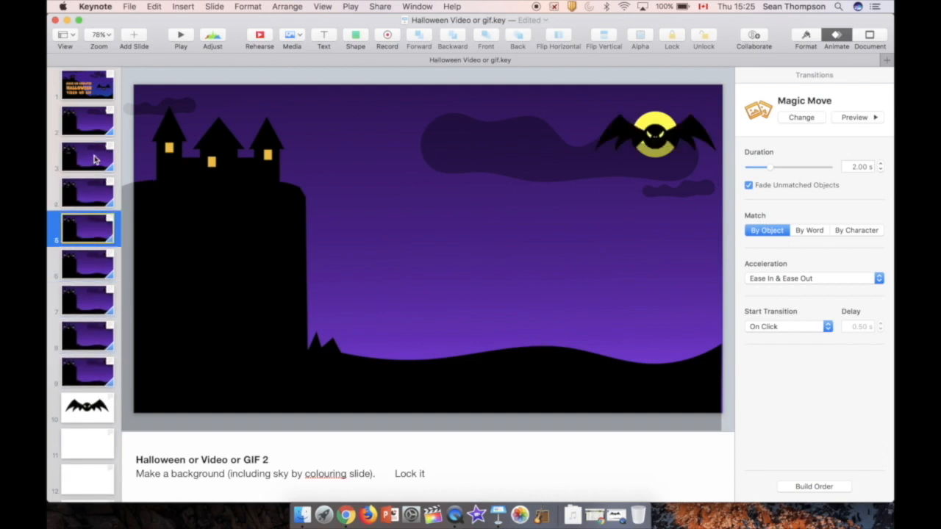
pyautogui.press('Up')
pyautogui.moveTo(649, 134); pyautogui.dragTo(428, 345)
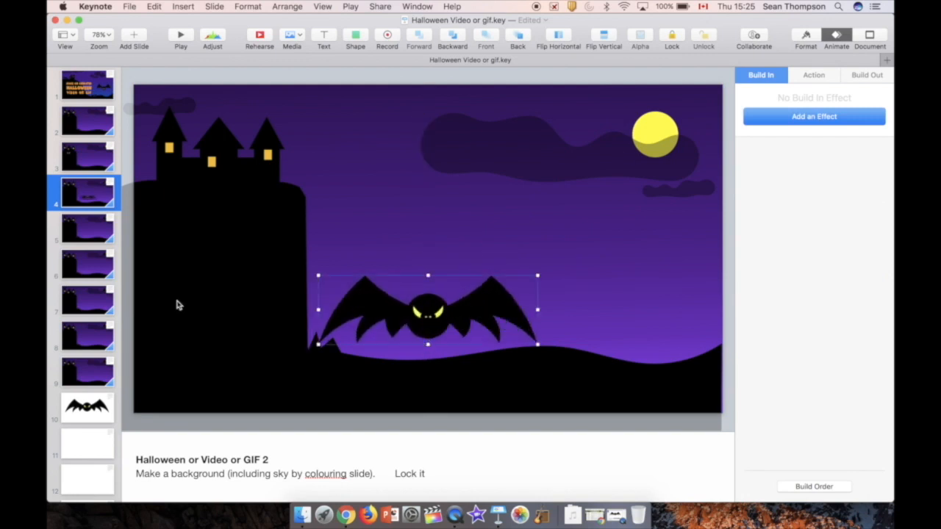
# Step: Reposition the bat on the duplicates: small over the right-hand hill on slide 5, over the castle on slides 6 and 7, mid-sky on slide 9
pyautogui.click(83, 239)
pyautogui.moveTo(613, 126); pyautogui.dragTo(629, 337)
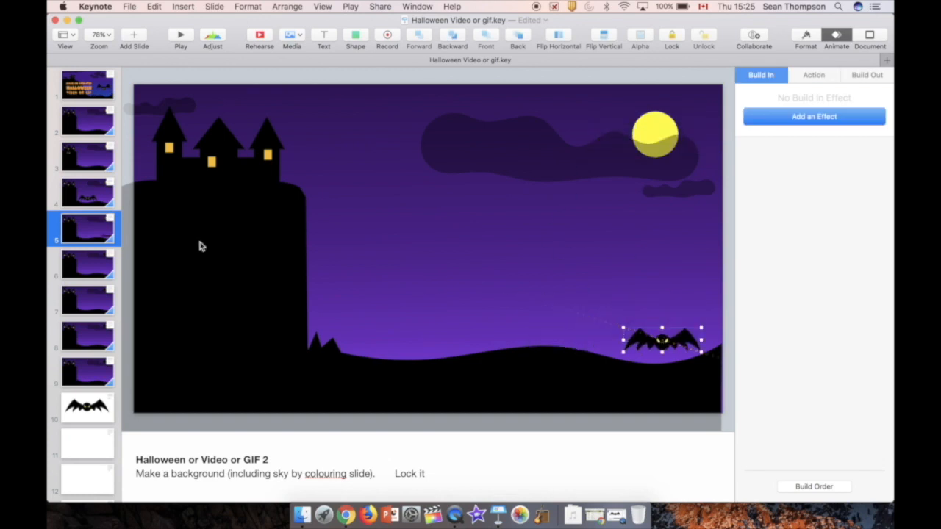
pyautogui.click(87, 271)
pyautogui.moveTo(668, 131); pyautogui.dragTo(241, 126)
pyautogui.click(87, 300)
pyautogui.moveTo(616, 125); pyautogui.dragTo(204, 348)
pyautogui.click(86, 336)
pyautogui.click(94, 382)
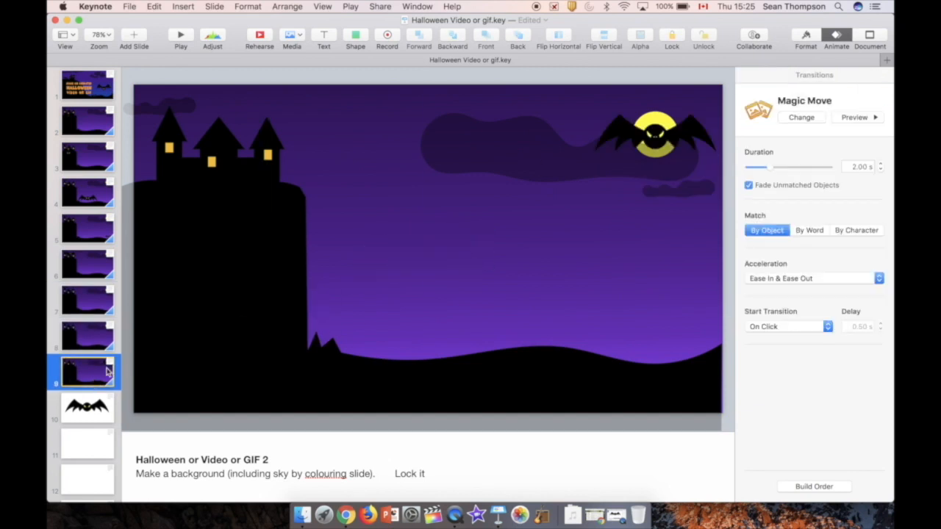
pyautogui.moveTo(621, 137); pyautogui.dragTo(368, 254)
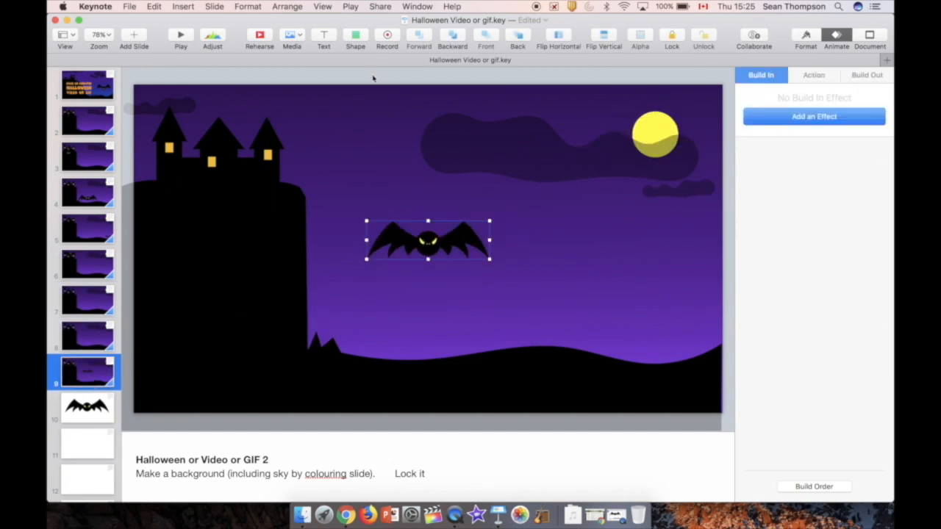
# Step: Add a text box reading "Happy Halloween" to slide 9 and set its font to Funny & Cute
pyautogui.click(372, 78)
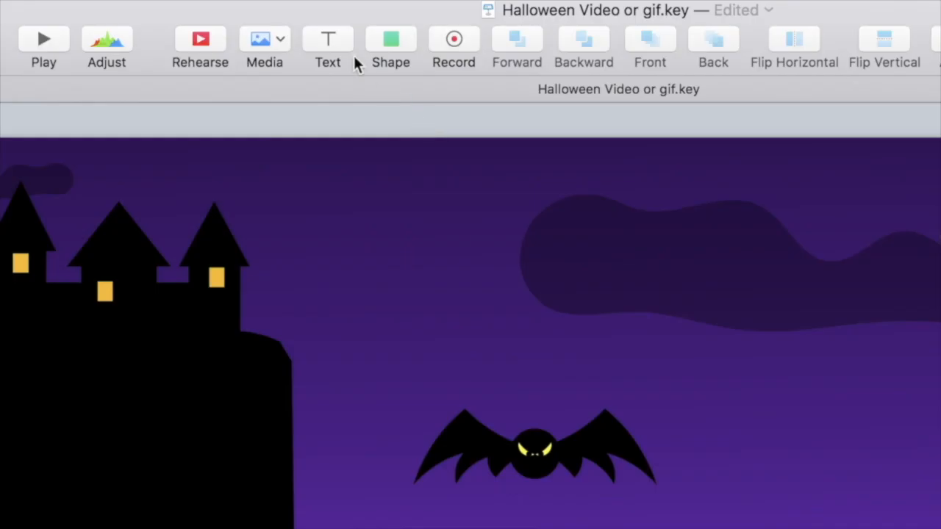
pyautogui.click(322, 34)
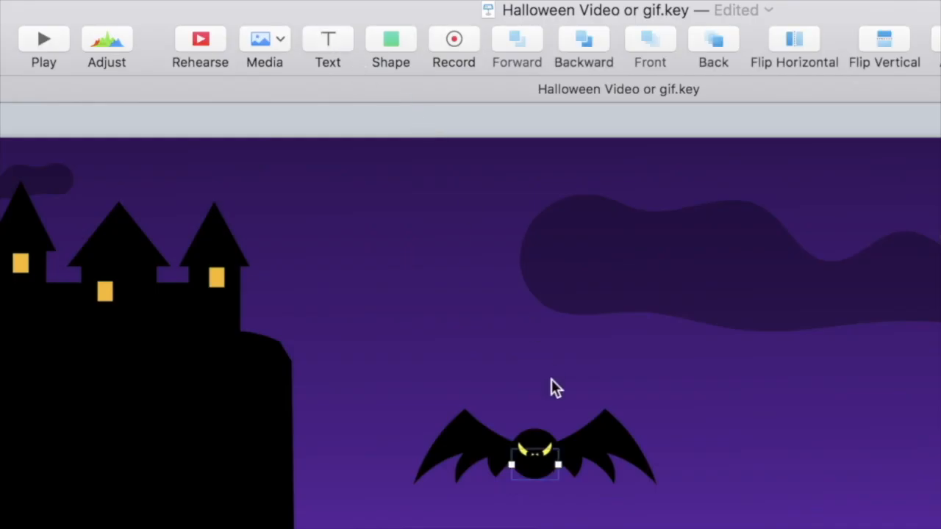
pyautogui.click(536, 462)
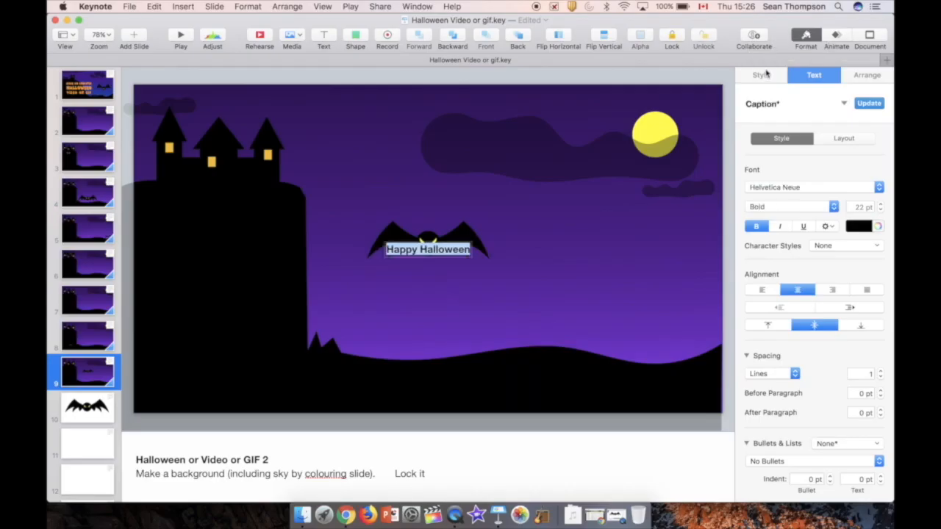
pyautogui.click(772, 187)
pyautogui.scroll(10, 772, 188)
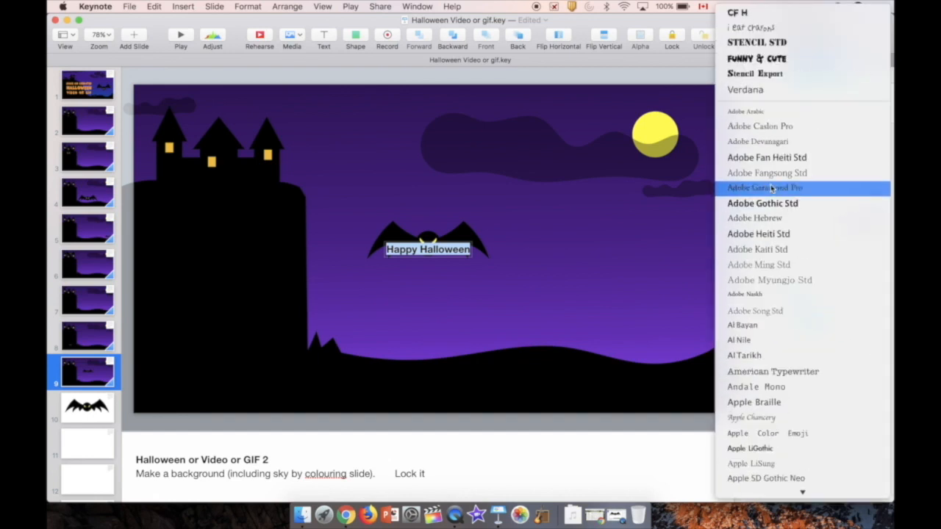
pyautogui.click(771, 64)
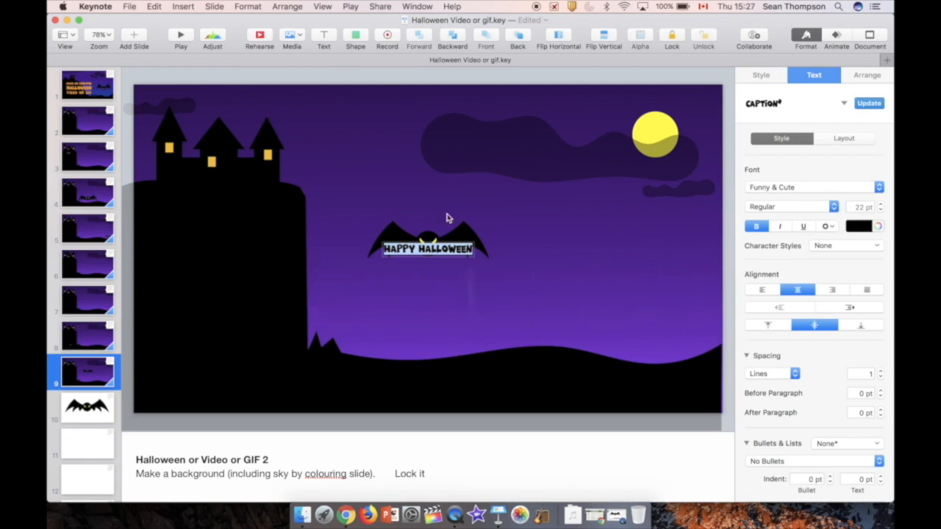
# Step: Increase the "Happy Halloween" text size in increments up to 39 pt
pyautogui.press('super+plus')
pyautogui.press('super+plus')
pyautogui.press('super+plus')
pyautogui.press('super+plus')
pyautogui.press('super+plus')
pyautogui.press('super+plus')
pyautogui.press('super+plus')
pyautogui.press('super+plus')
pyautogui.press('super+plus')
pyautogui.press('super+plus')
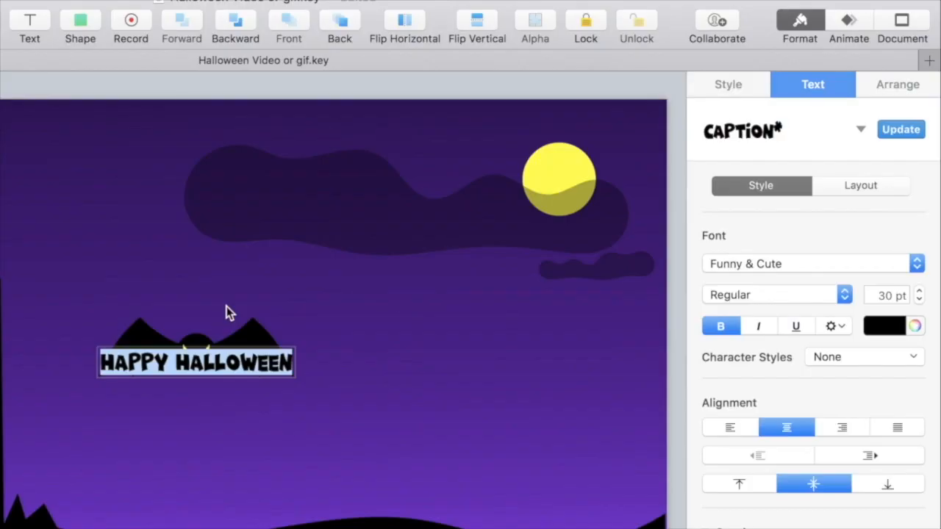
pyautogui.press('super+plus')
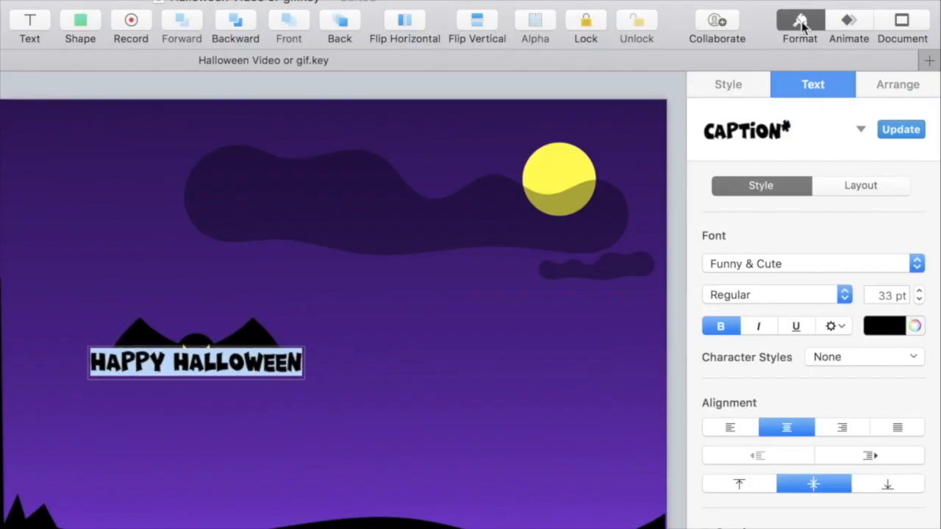
pyautogui.click(920, 291)
pyautogui.click(920, 292)
pyautogui.click(919, 292)
pyautogui.click(920, 292)
pyautogui.click(920, 292)
pyautogui.click(920, 292)
# Step: Set the "Happy Halloween" text size to 80 pt and move the text into the upper sky above the bat
pyautogui.doubleClick(884, 296)
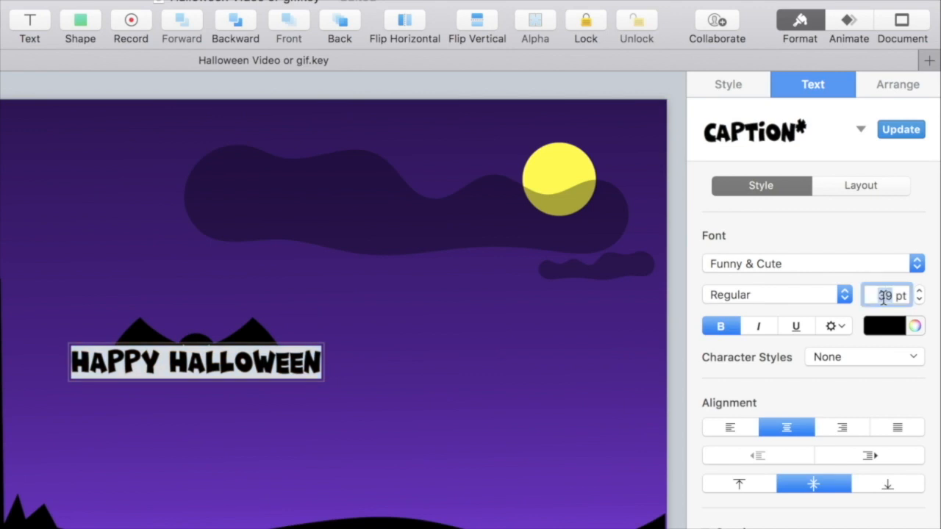
pyautogui.write('80')
pyautogui.press('Return')
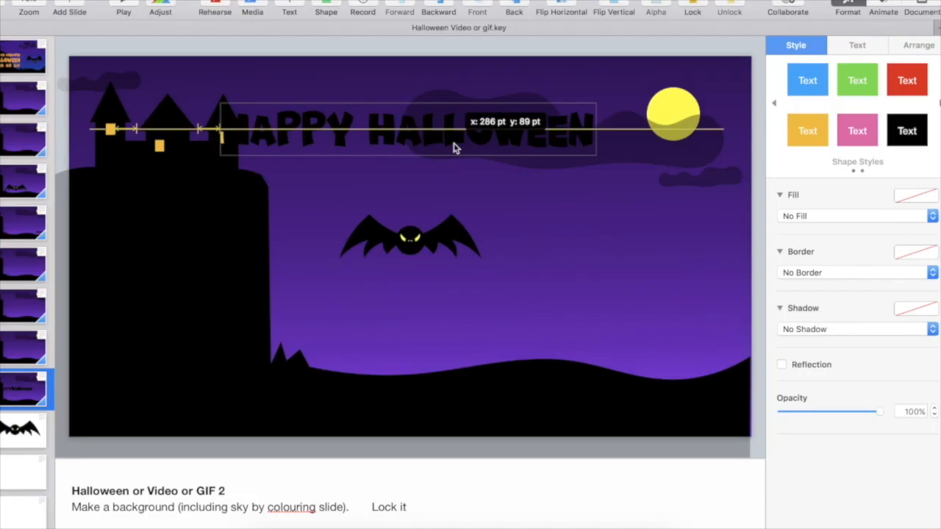
pyautogui.moveTo(454, 148); pyautogui.dragTo(454, 147)
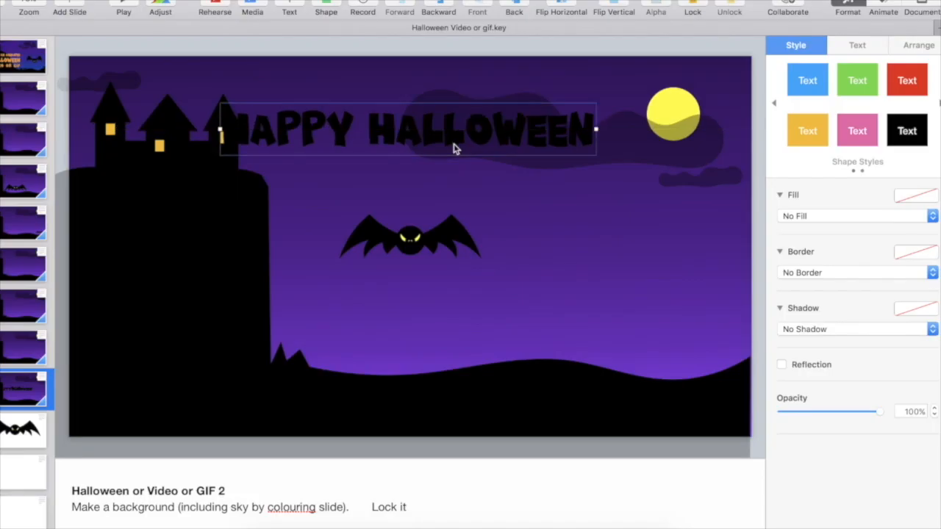
# Step: Recolour the "Happy Halloween" text with the Tangerine pencil colour
pyautogui.tripleClick(453, 146)
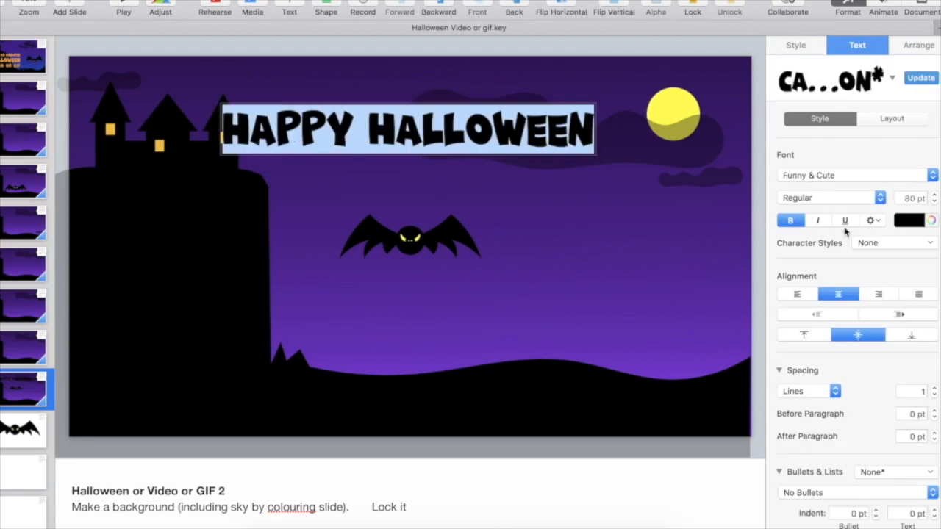
pyautogui.click(916, 222)
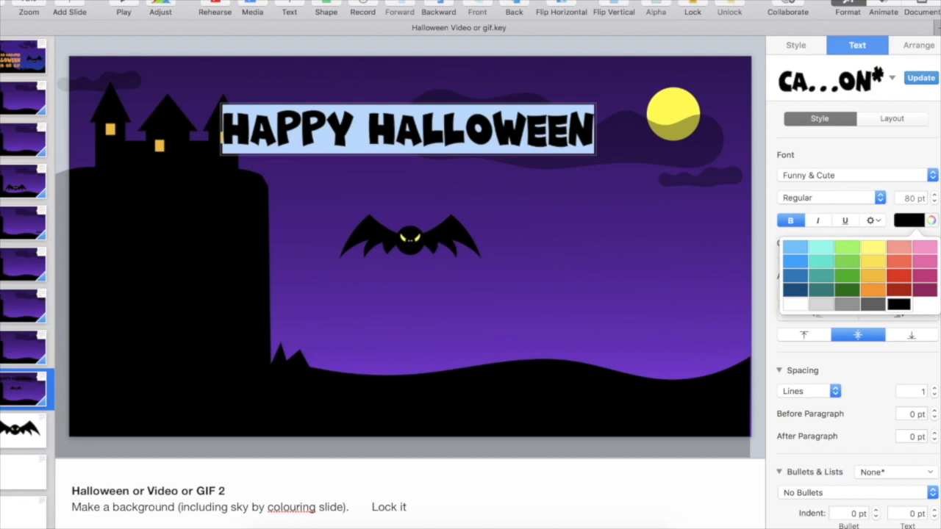
pyautogui.click(932, 222)
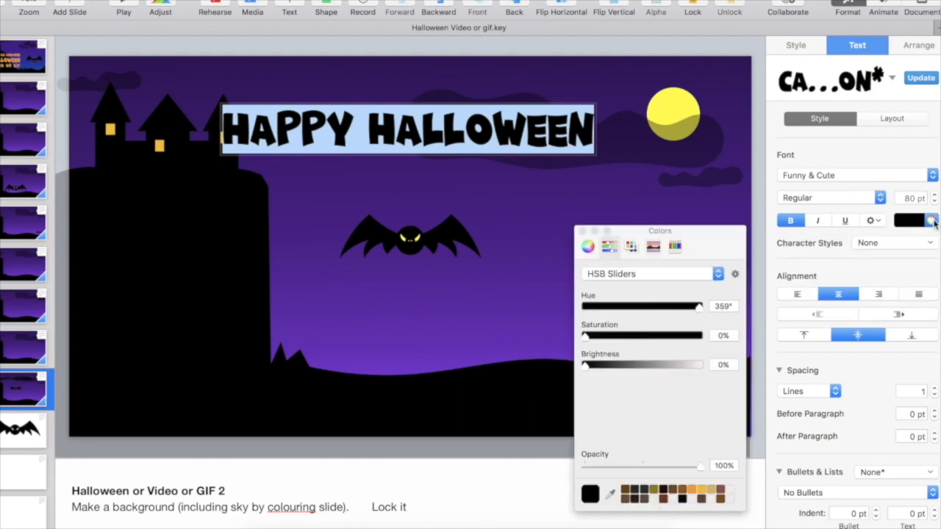
pyautogui.click(675, 247)
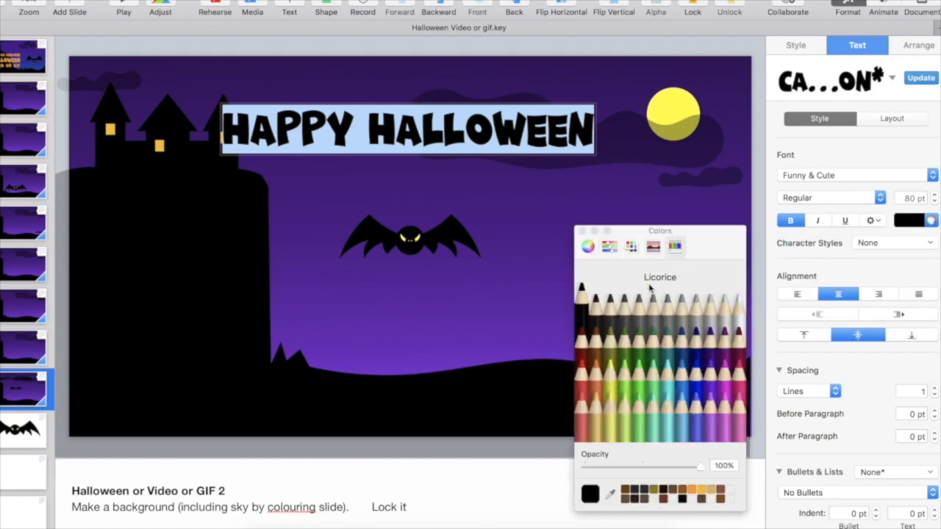
pyautogui.click(596, 358)
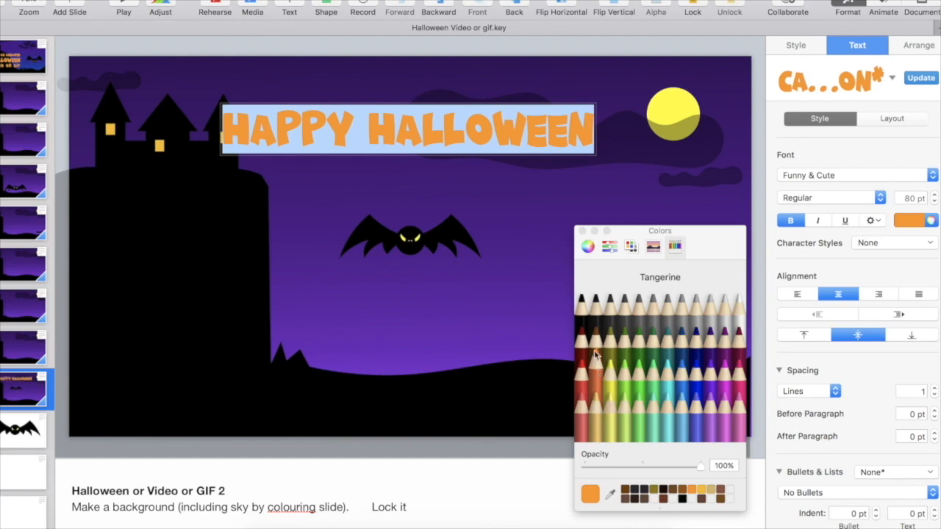
pyautogui.click(582, 231)
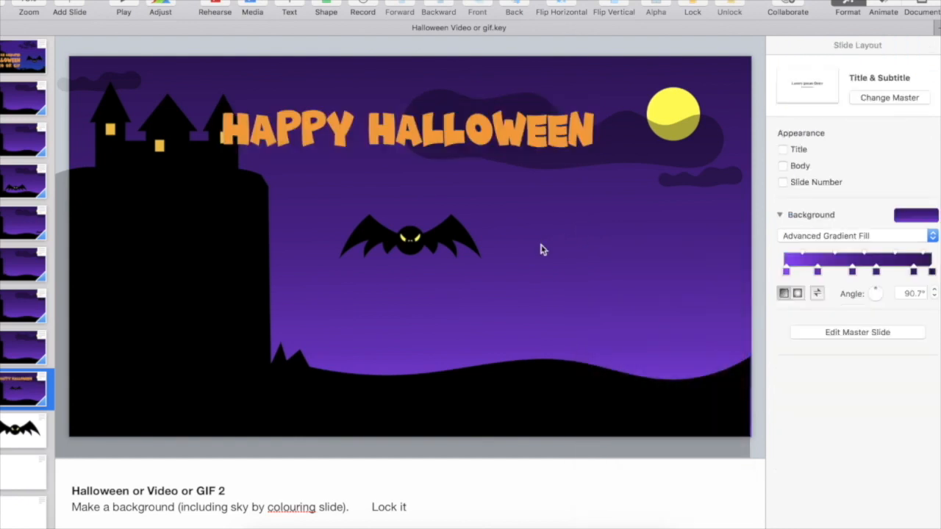
# Step: Give the "Happy Halloween" text a Flame build-in effect lasting 2.00 s and preview it
pyautogui.click(444, 135)
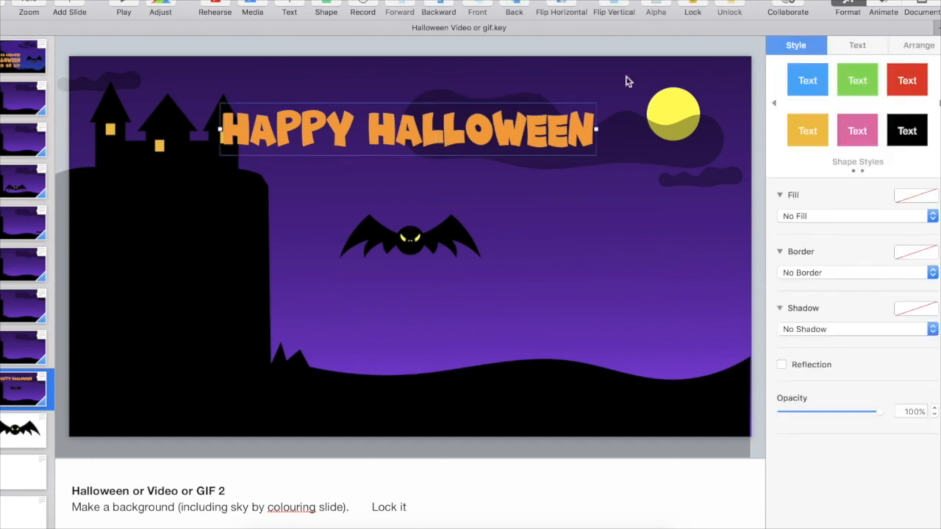
pyautogui.click(886, 7)
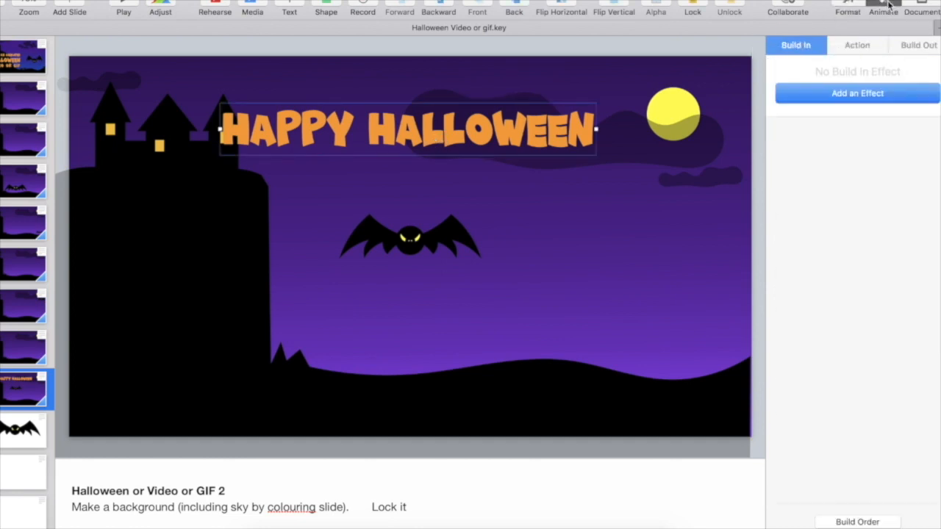
pyautogui.click(824, 94)
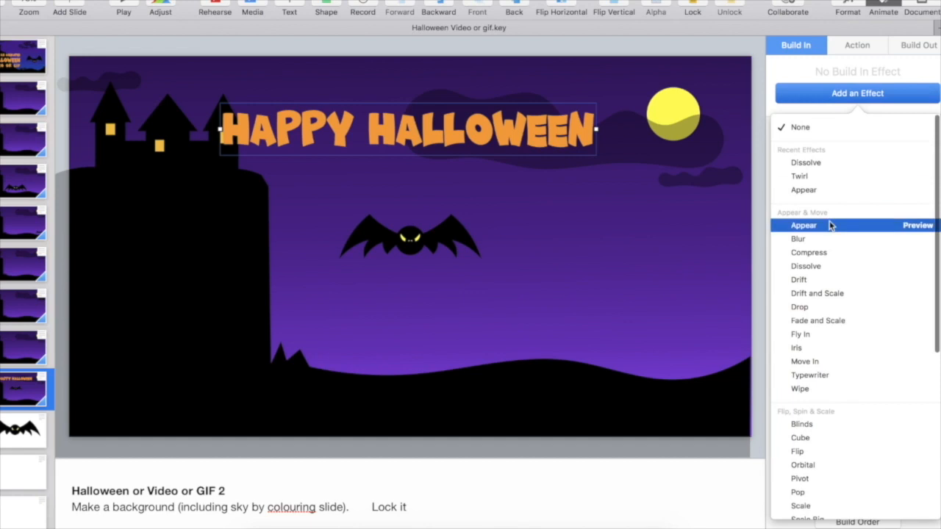
pyautogui.scroll(-5, 831, 221)
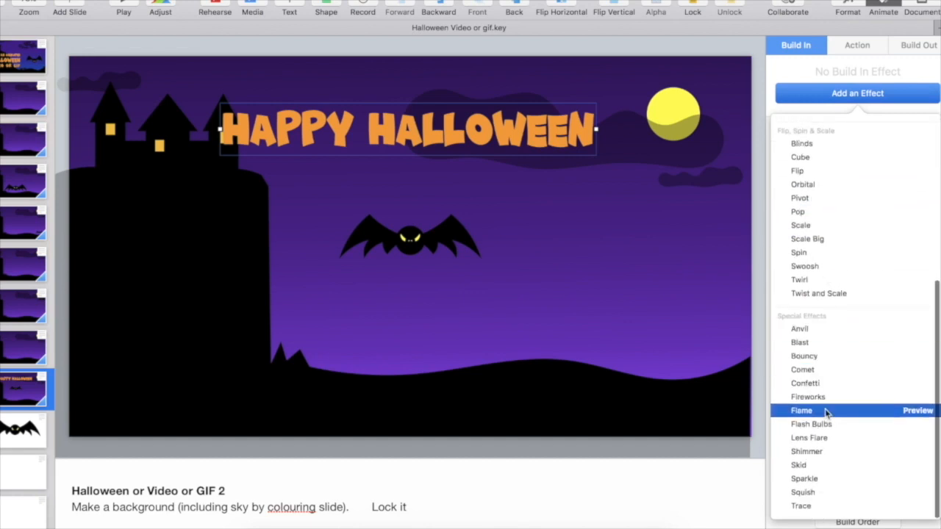
pyautogui.click(802, 411)
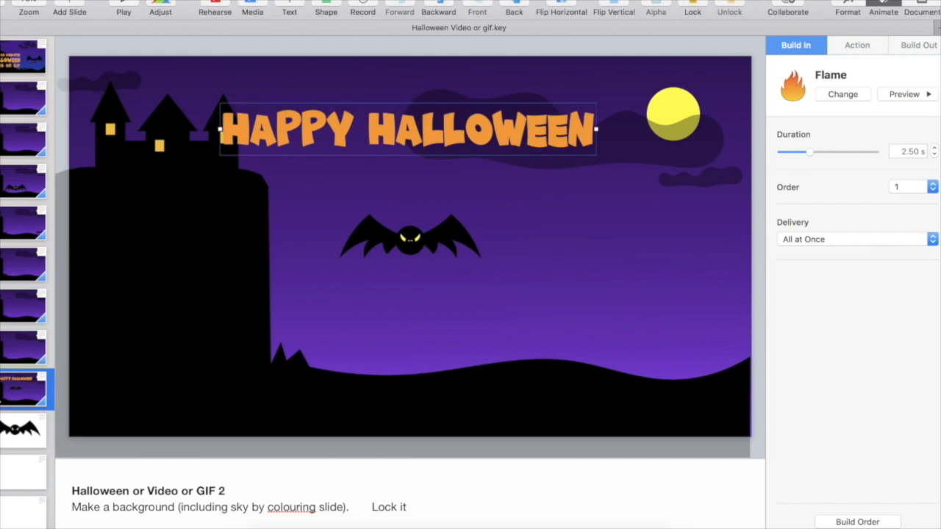
pyautogui.click(935, 155)
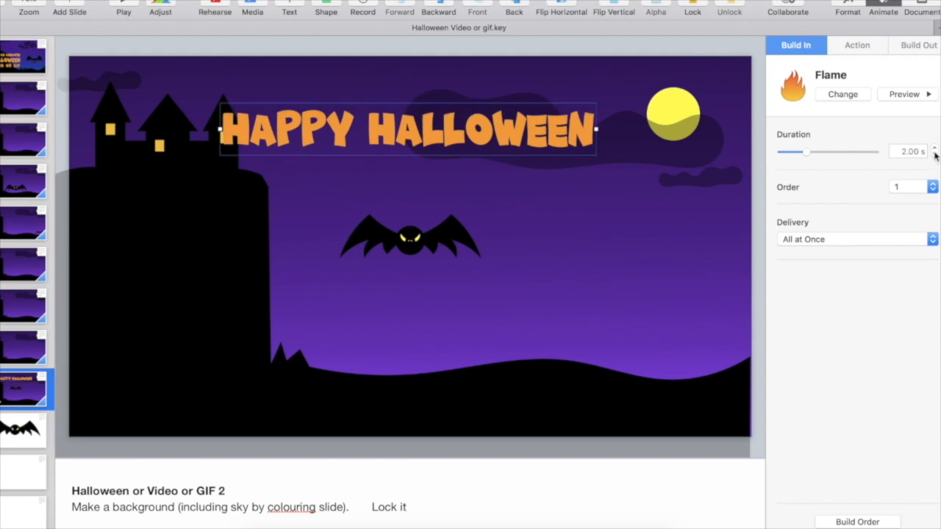
pyautogui.click(923, 94)
# Step: Give the bat on slide 9 a Scale Big build-out effect
pyautogui.click(451, 239)
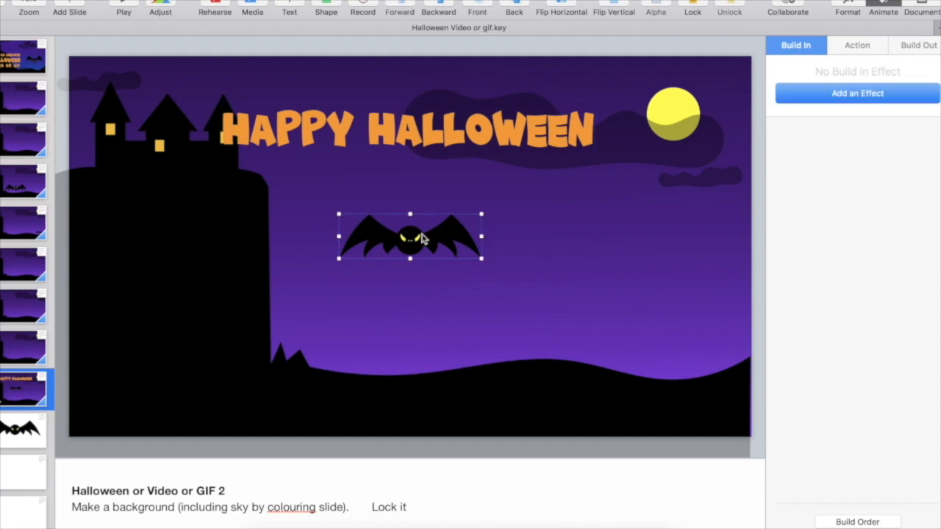
pyautogui.click(921, 45)
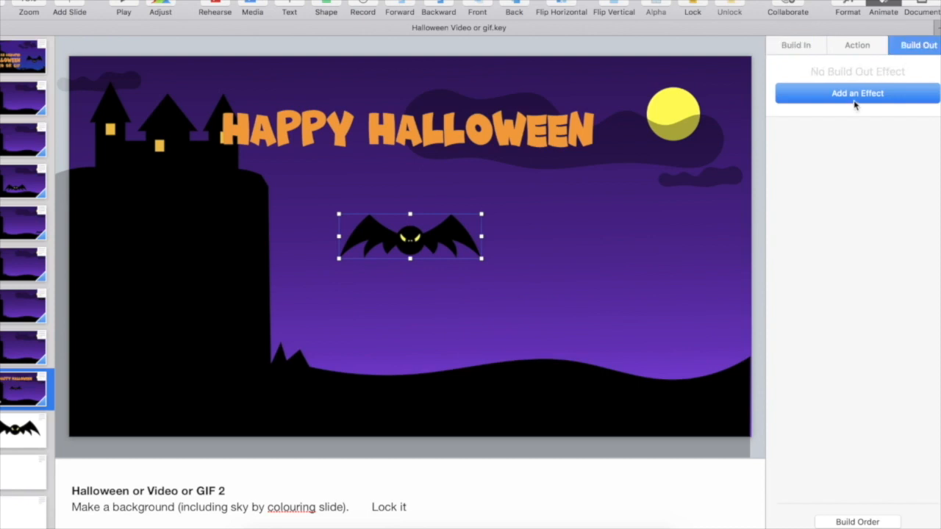
pyautogui.click(857, 97)
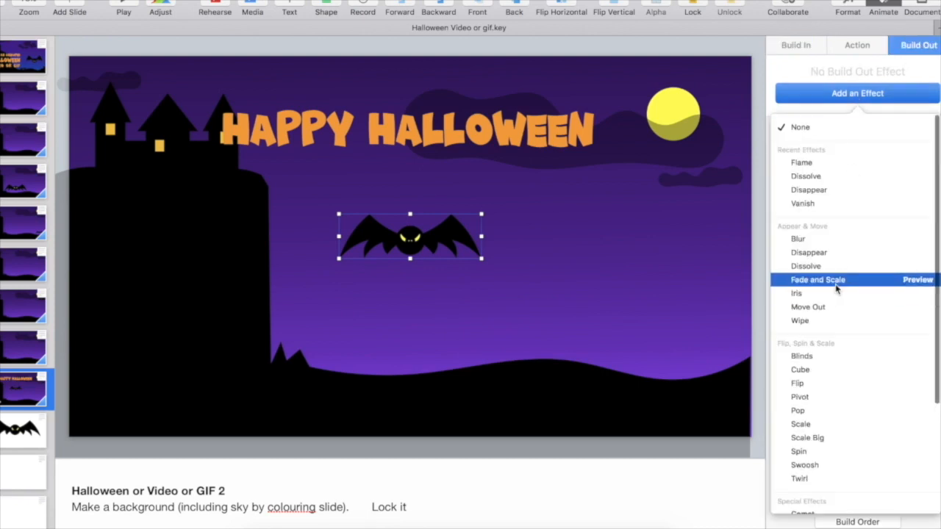
pyautogui.click(823, 438)
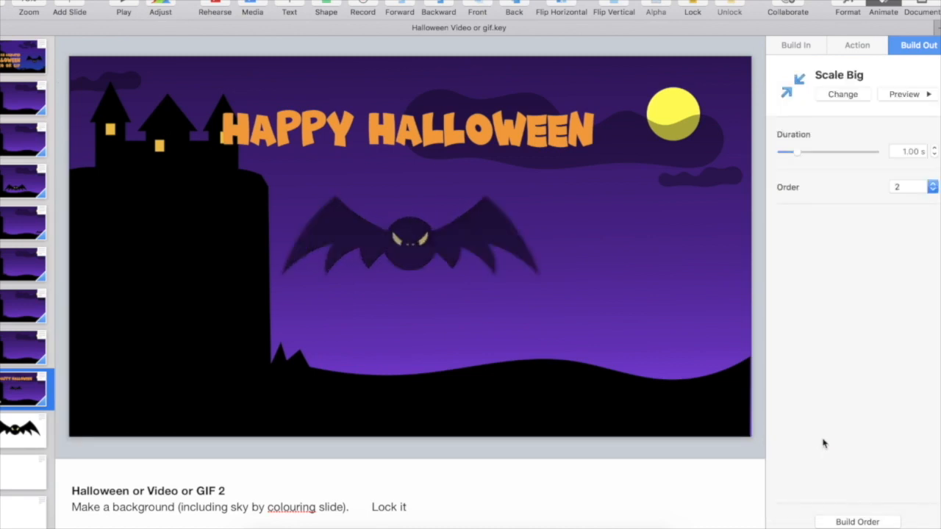